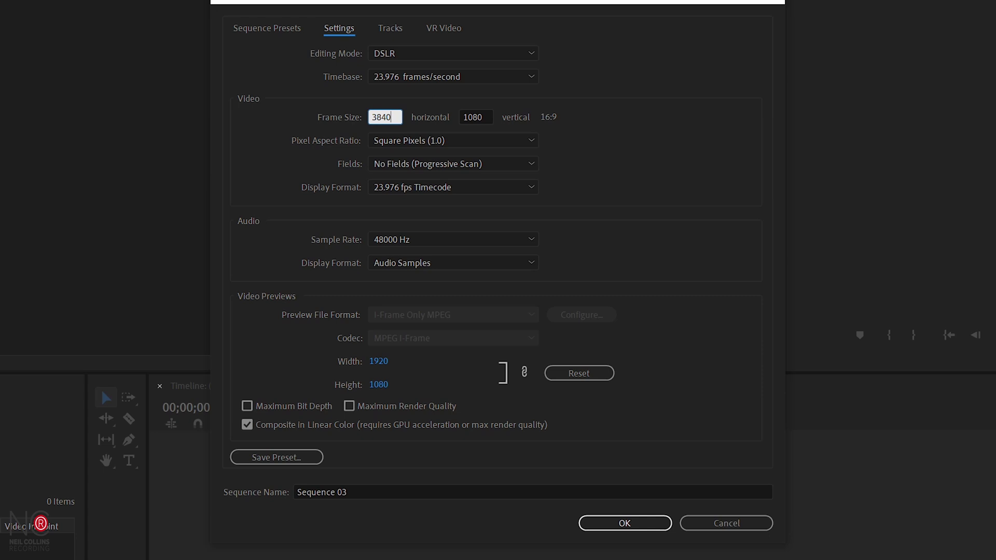
# Step: Commit the 3840 frame width and bring up Windows Calculator beside the sequence settings
pyautogui.press('Tab')
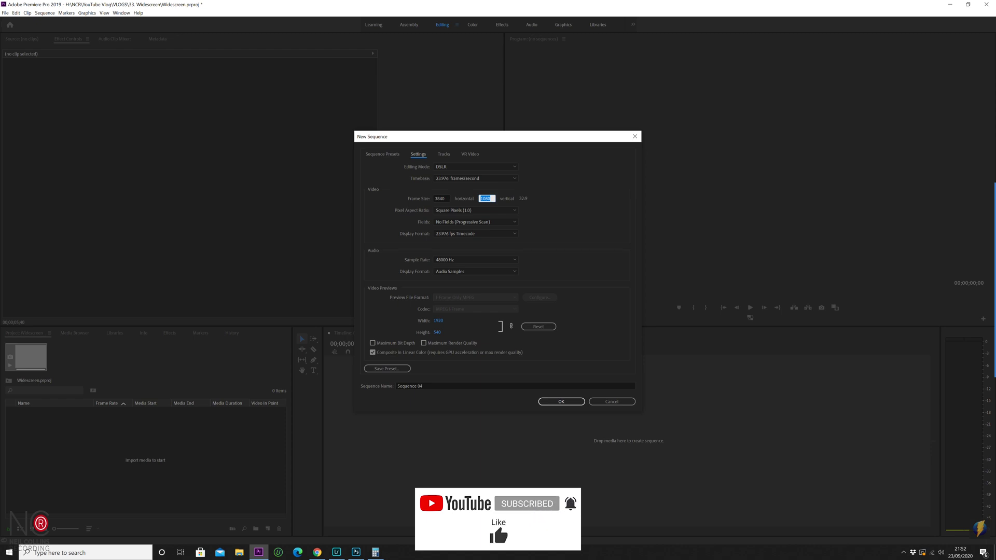
pyautogui.click(375, 552)
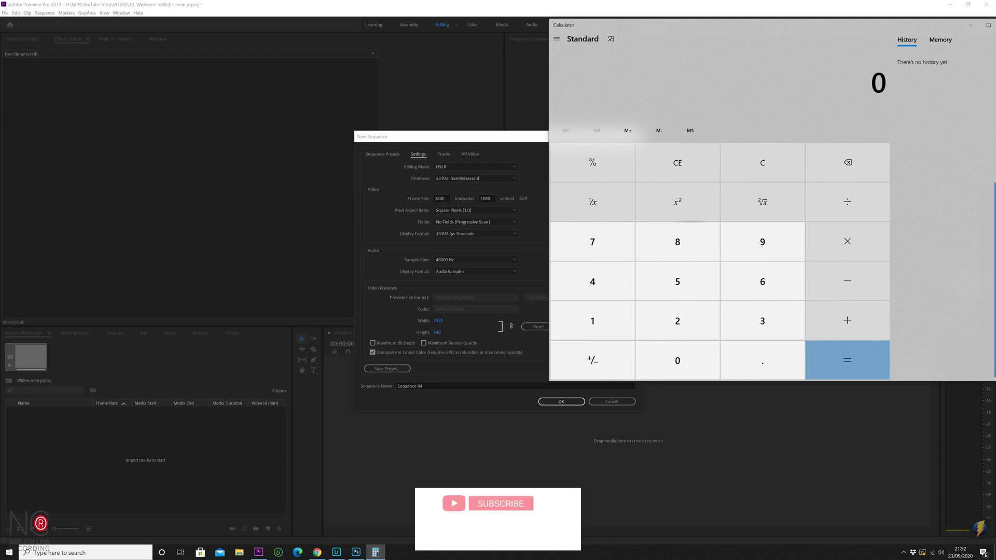
# Step: Calculate the 21:9 height for a 3840-wide frame: 3840 ÷ 21 × 9 = 1,645.71
pyautogui.click(763, 322)
pyautogui.click(678, 242)
pyautogui.click(600, 283)
pyautogui.click(669, 357)
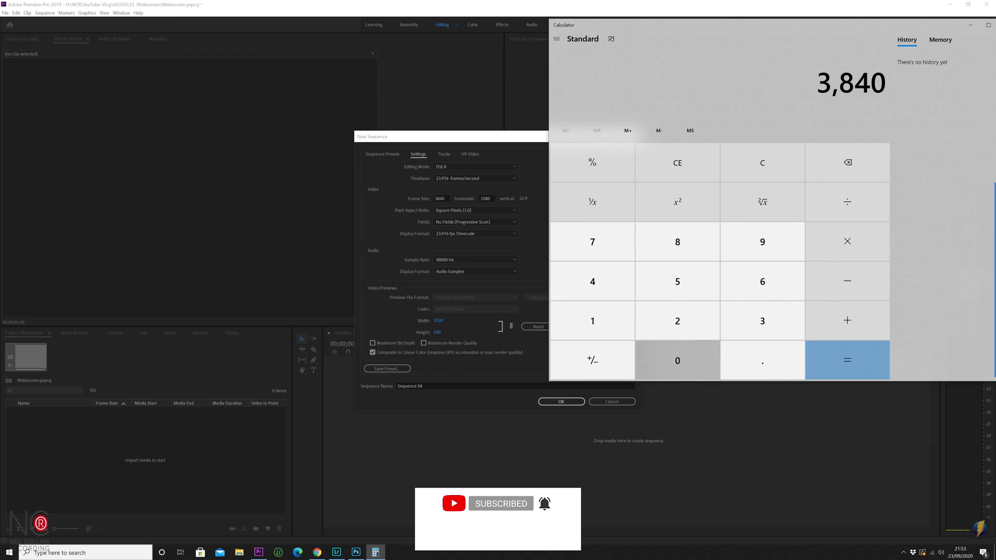
pyautogui.click(848, 203)
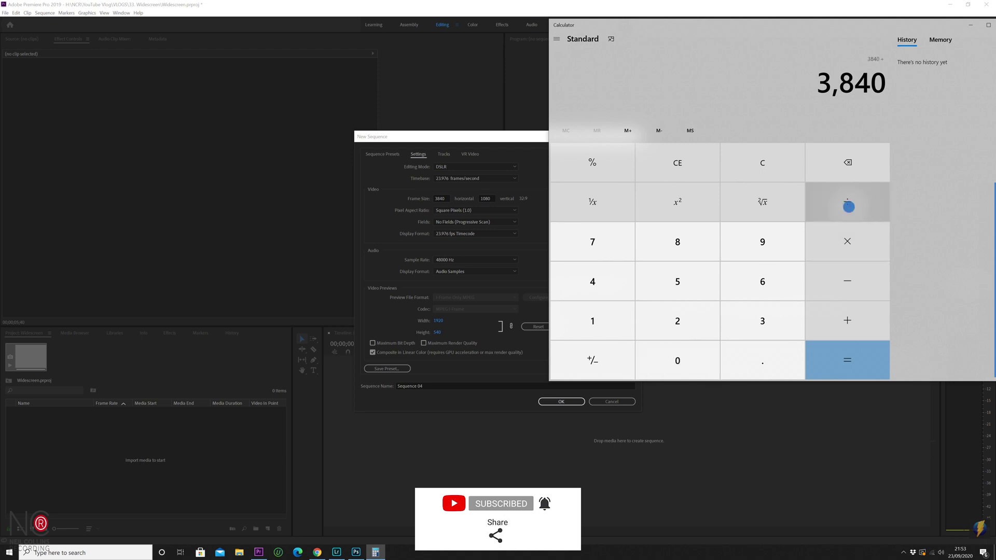
pyautogui.click(684, 321)
pyautogui.click(593, 322)
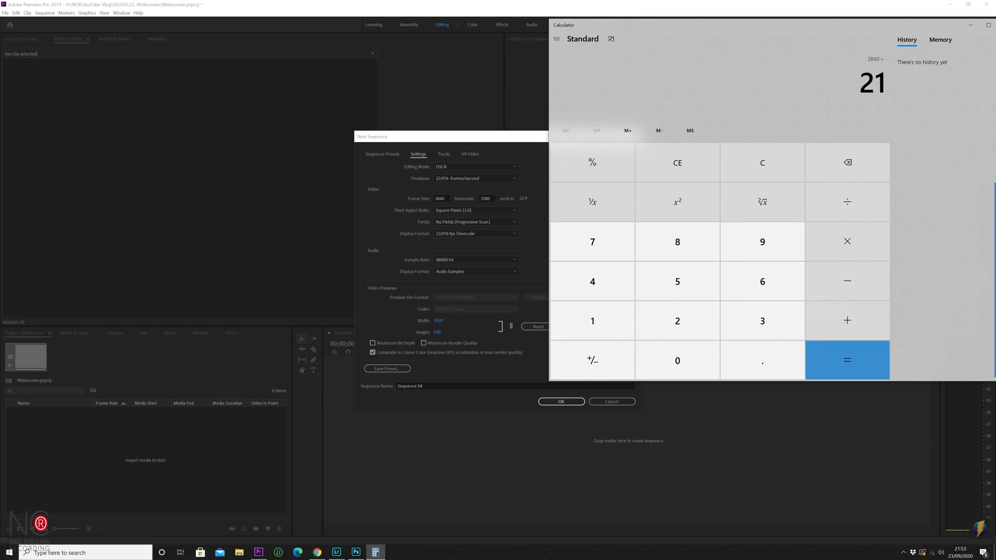
pyautogui.click(847, 360)
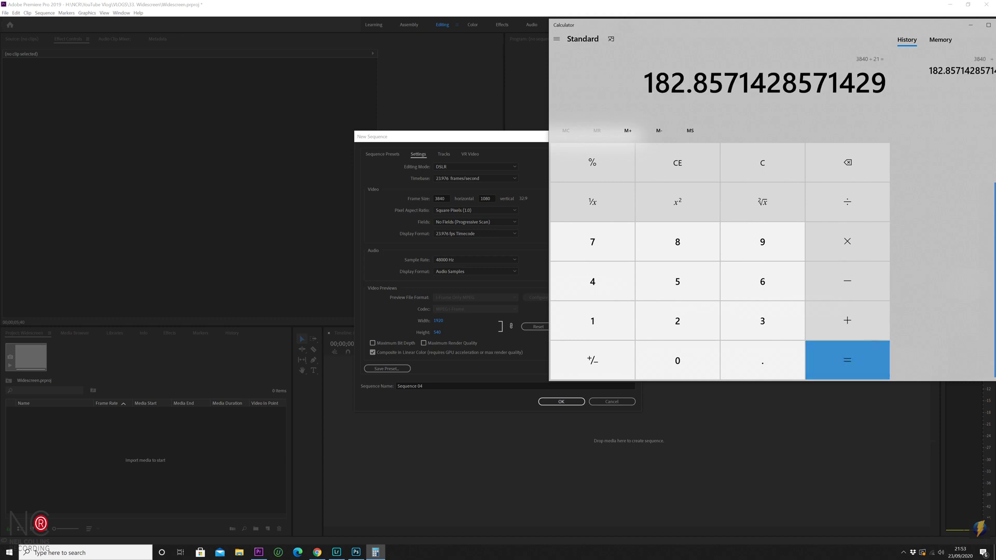
pyautogui.click(847, 241)
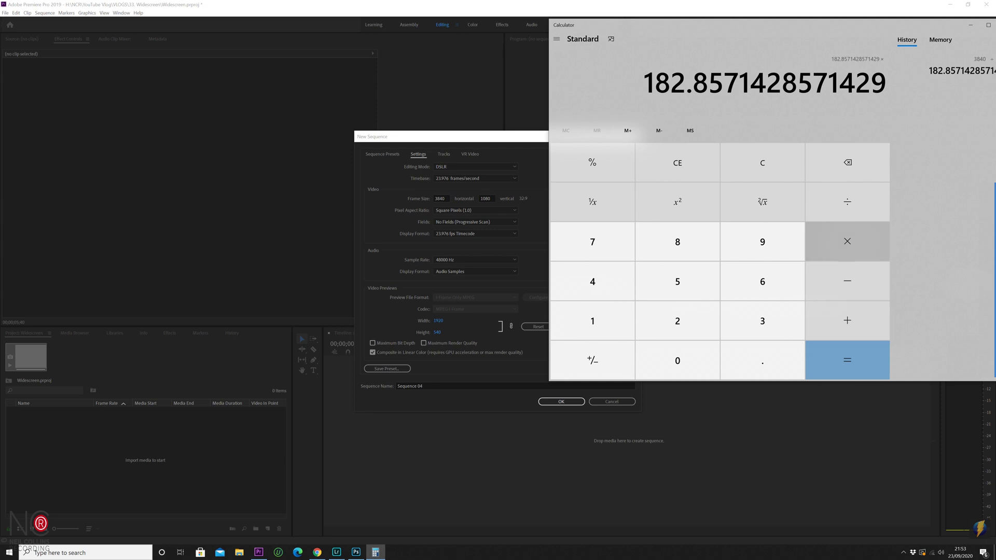
pyautogui.click(761, 243)
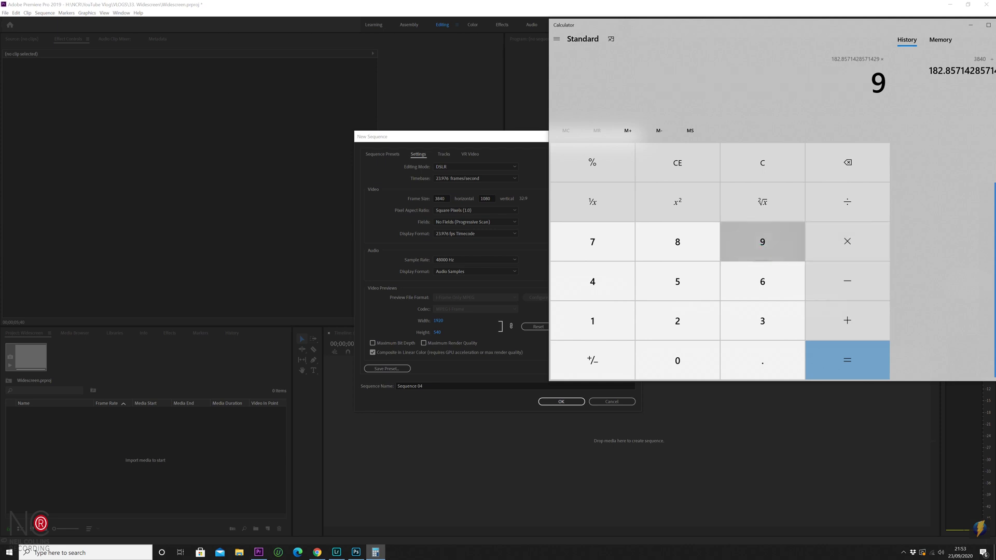
pyautogui.click(847, 360)
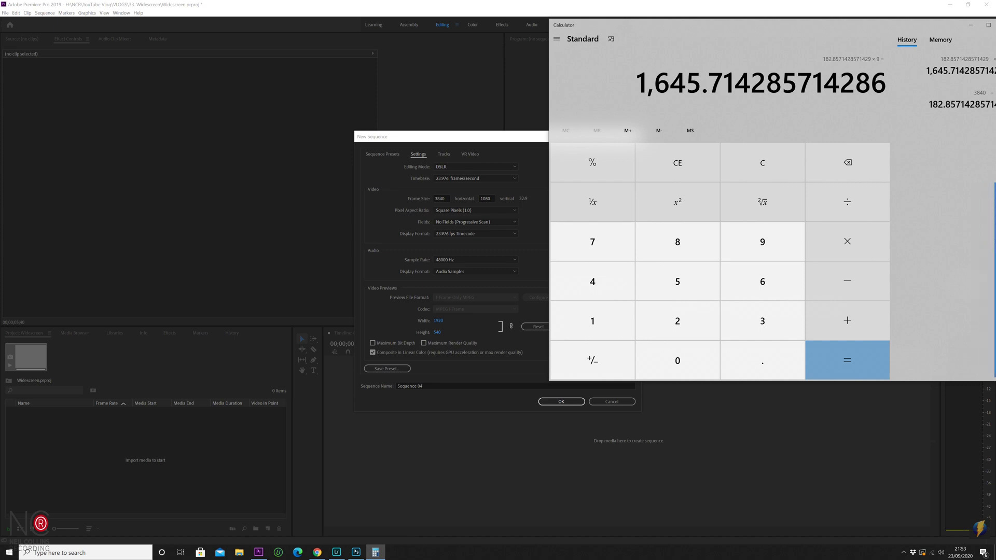
# Step: Set the frame height to 1645 and create the sequence named '4K Widescreen'
pyautogui.click(540, 156)
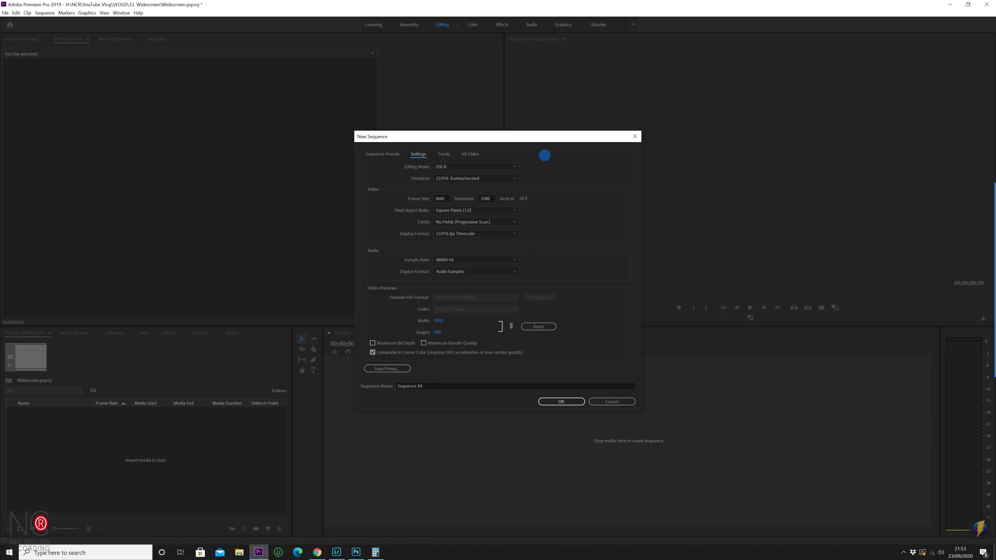
pyautogui.click(490, 197)
pyautogui.doubleClick(482, 115)
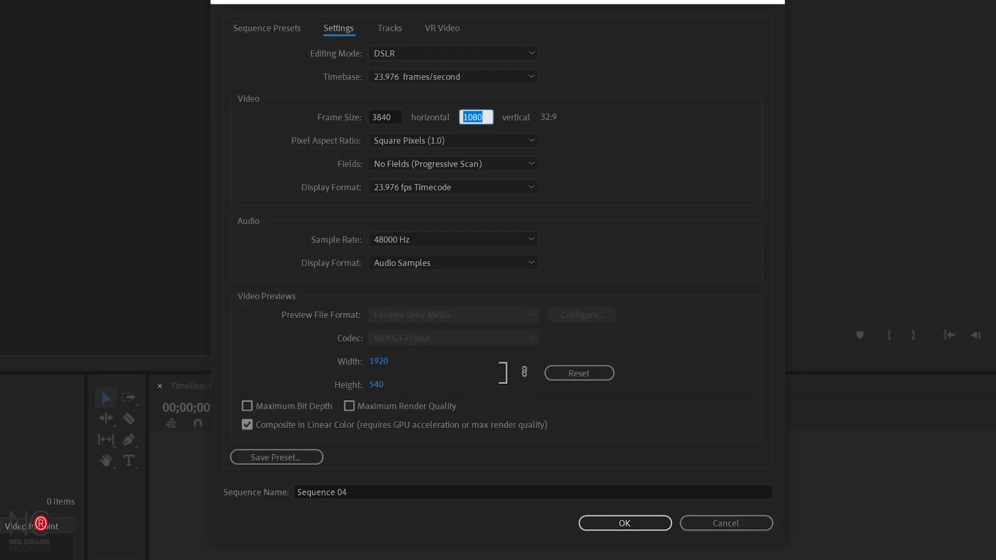
pyautogui.write('1645')
pyautogui.press('Tab')
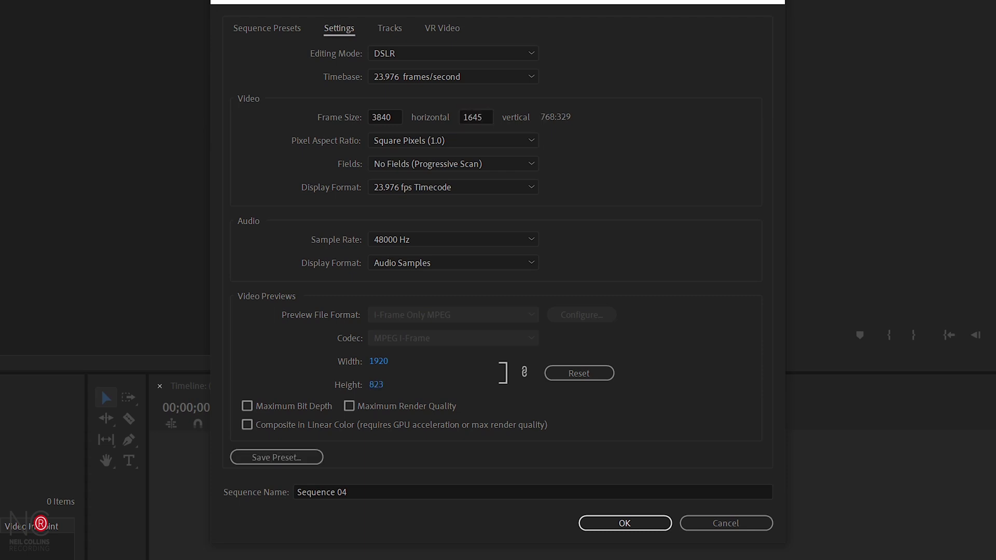
pyautogui.click(355, 488)
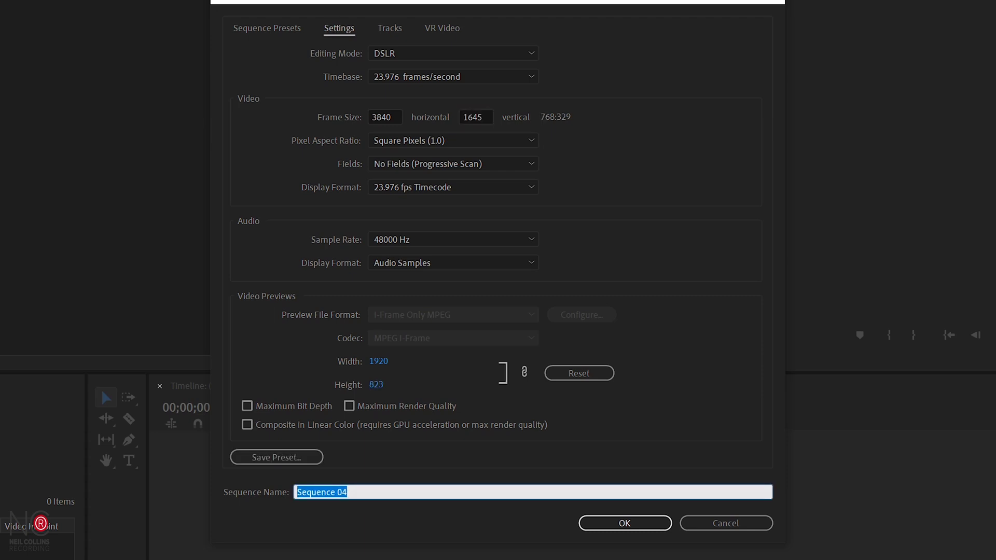
pyautogui.write('4K Wides')
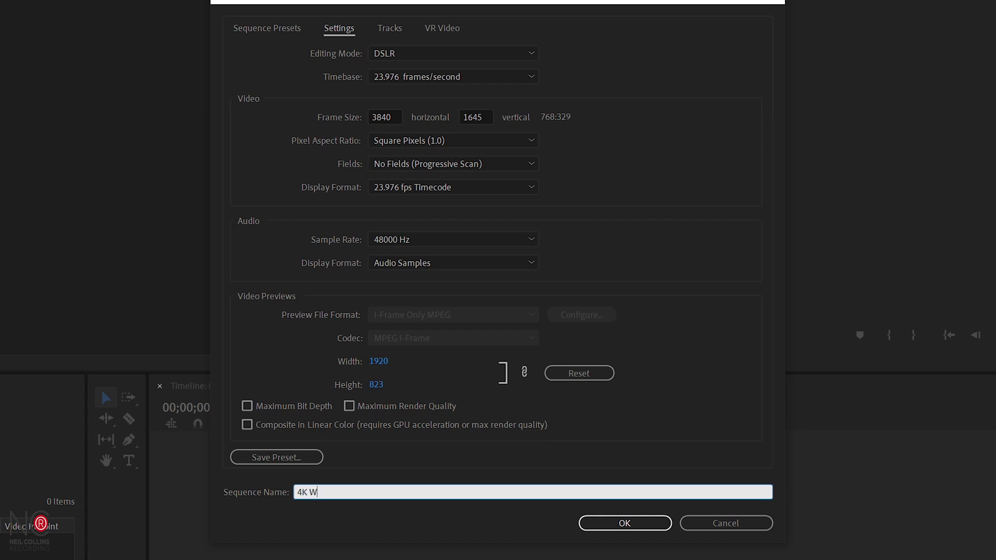
pyautogui.write('creen')
pyautogui.press('Return')
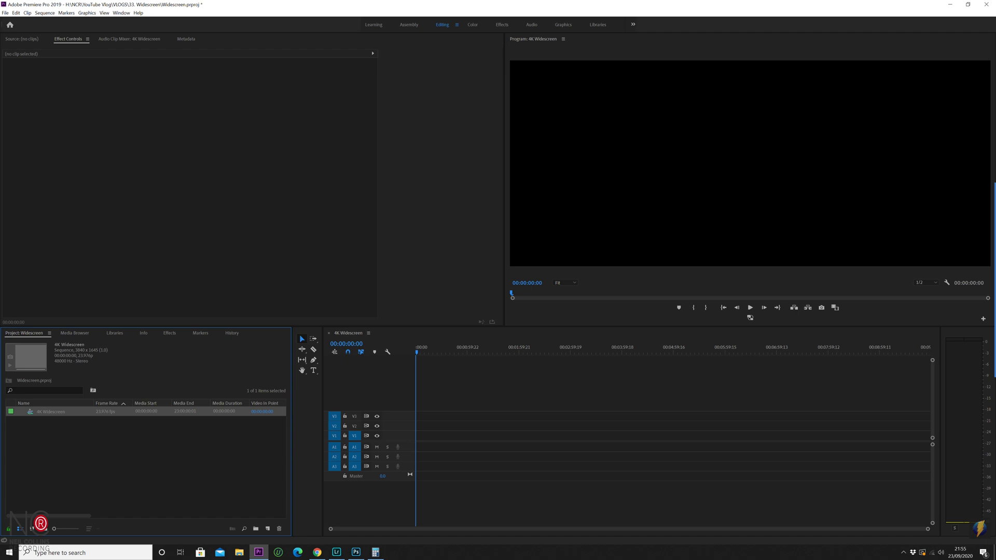
# Step: Add P1277477.MOV to 4K Widescreen, keeping sequence settings, and raise it via Position Y
pyautogui.moveTo(518, 421); pyautogui.dragTo(408, 424)
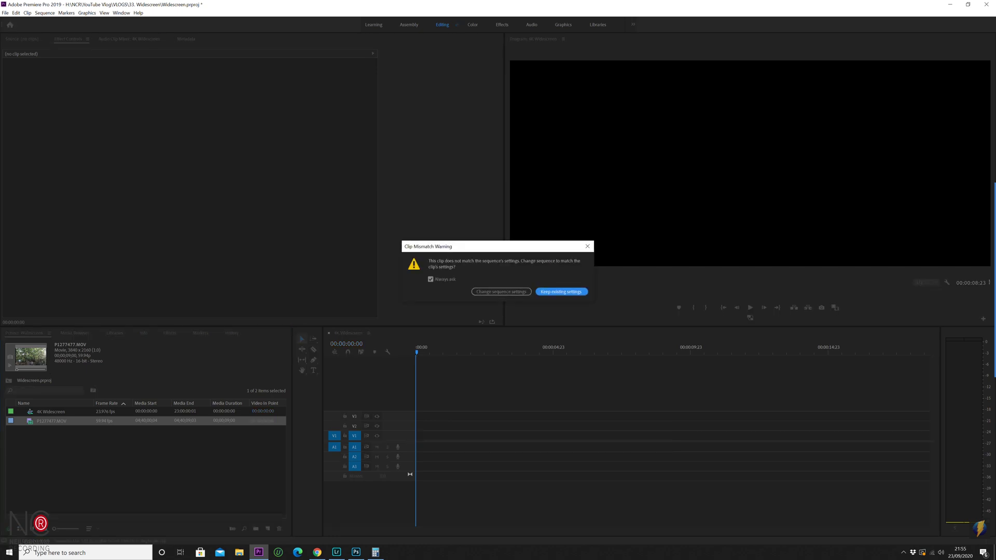
pyautogui.click(561, 292)
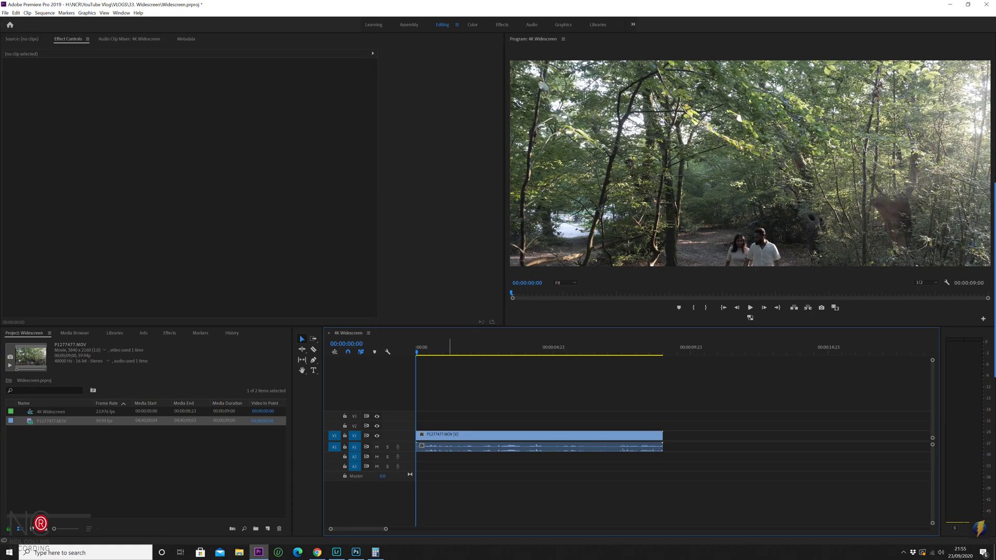
pyautogui.moveTo(417, 349); pyautogui.dragTo(544, 348)
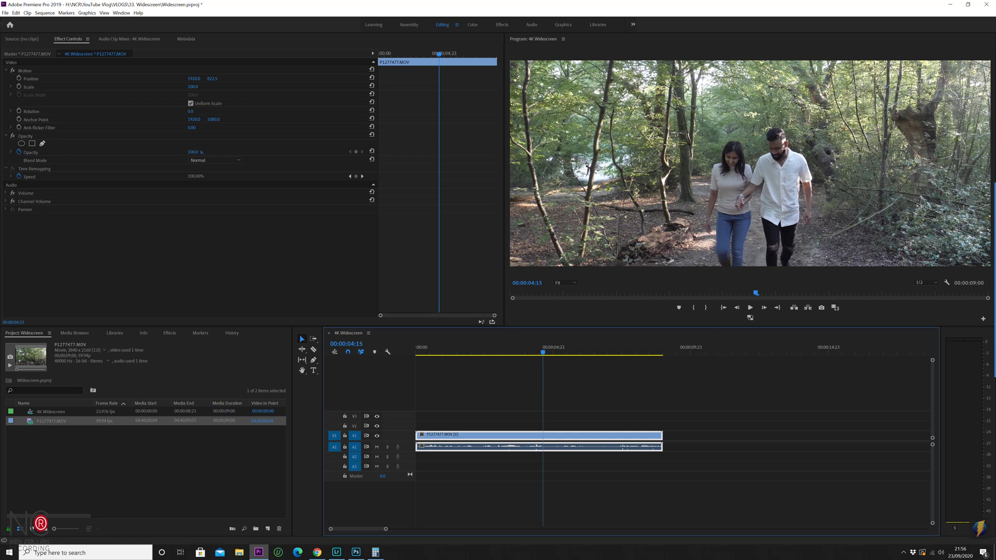
pyautogui.moveTo(212, 78); pyautogui.dragTo(172, 78)
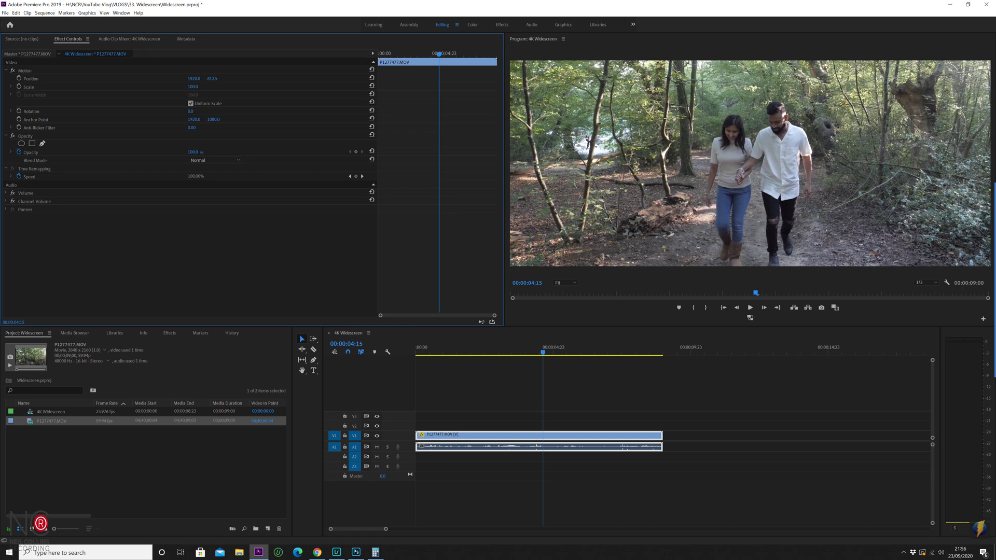
pyautogui.click(529, 352)
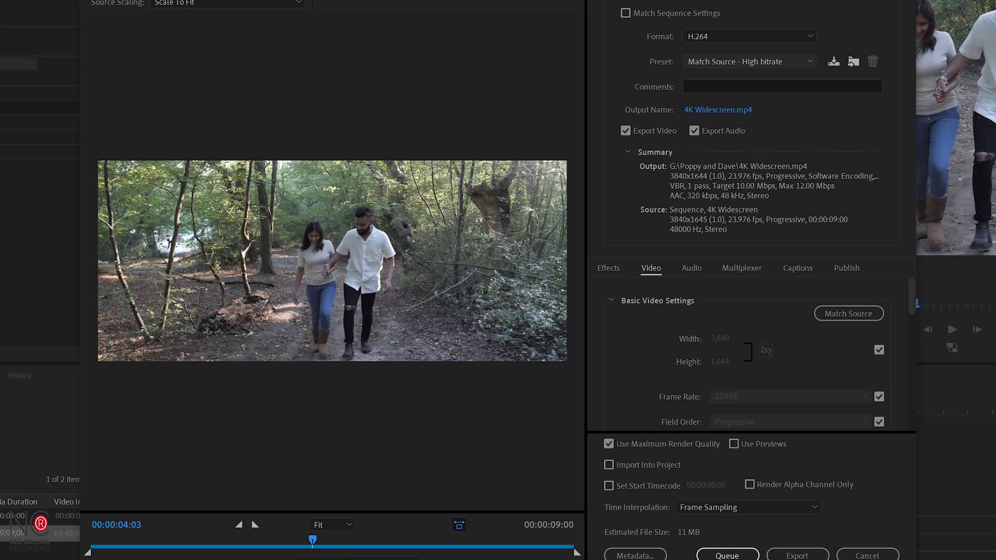
# Step: Set the 4K Widescreen export's basic video settings to Match Source
pyautogui.click(732, 62)
pyautogui.click(732, 63)
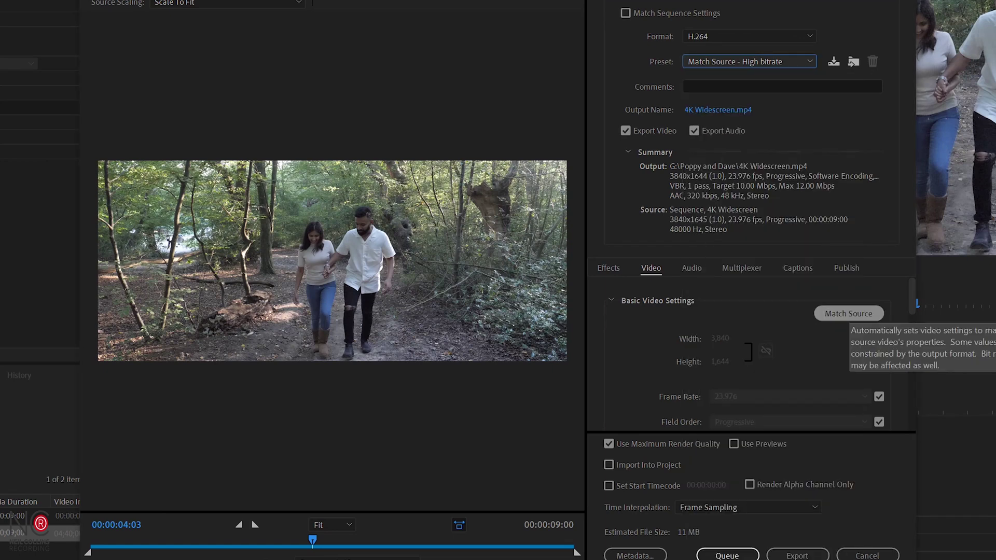
pyautogui.click(849, 313)
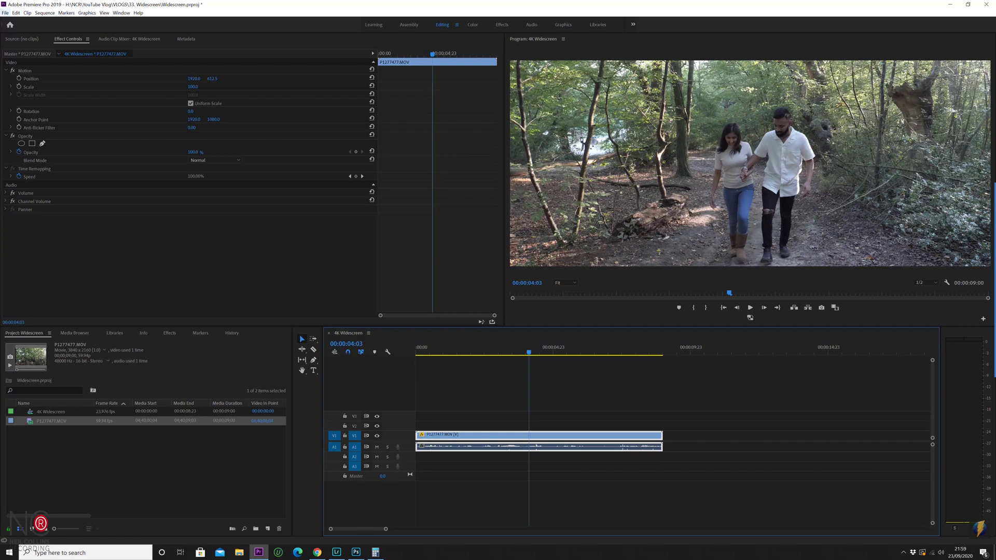
pyautogui.click(5, 13)
# Step: Start a new sequence and show its custom settings, currently 1920 × 1080
pyautogui.moveTo(62, 21)
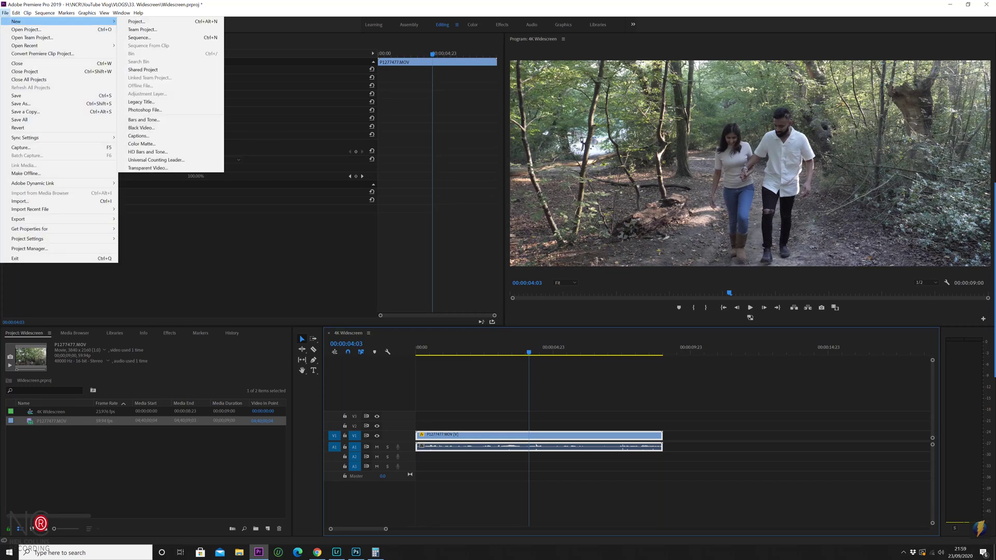
pyautogui.click(135, 37)
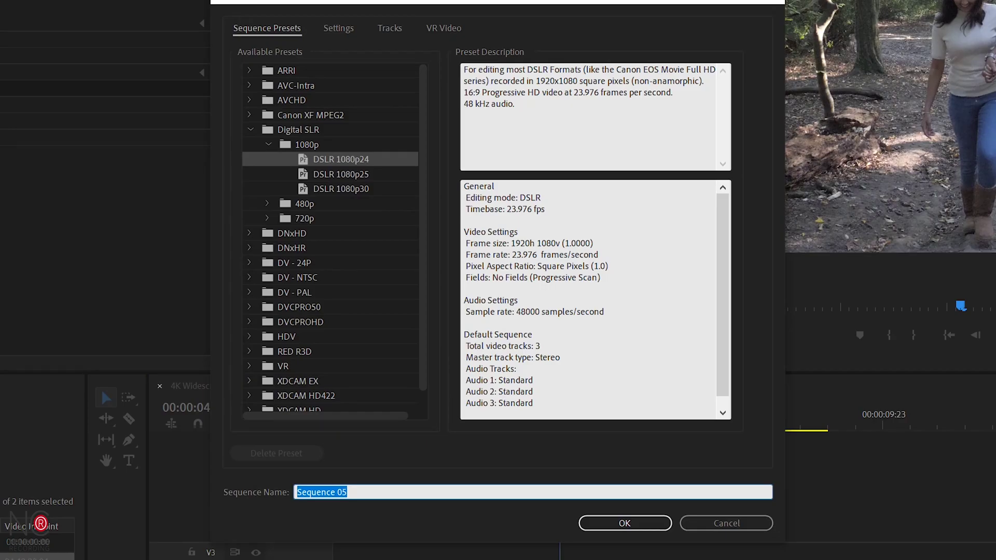
pyautogui.click(339, 28)
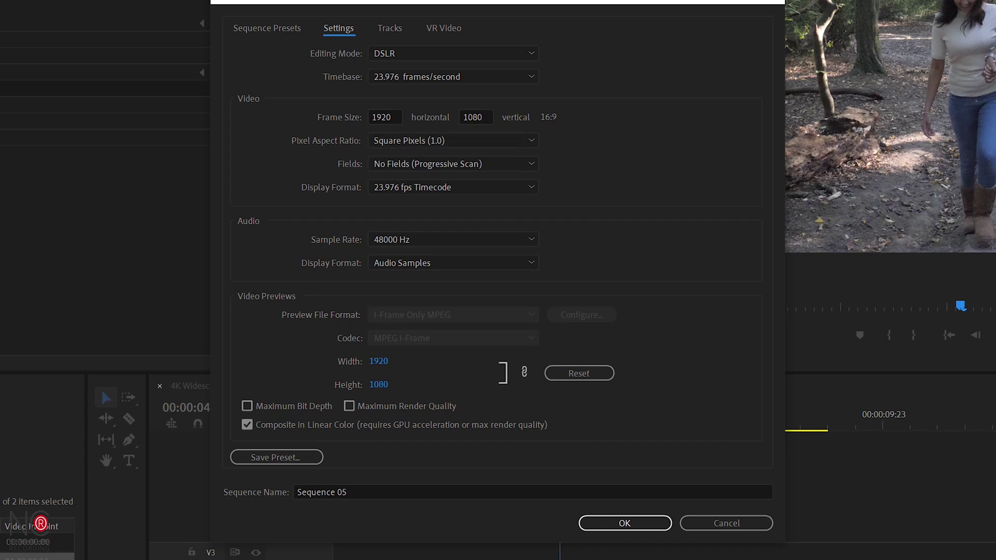
pyautogui.hotkey('alt', 'Tab')
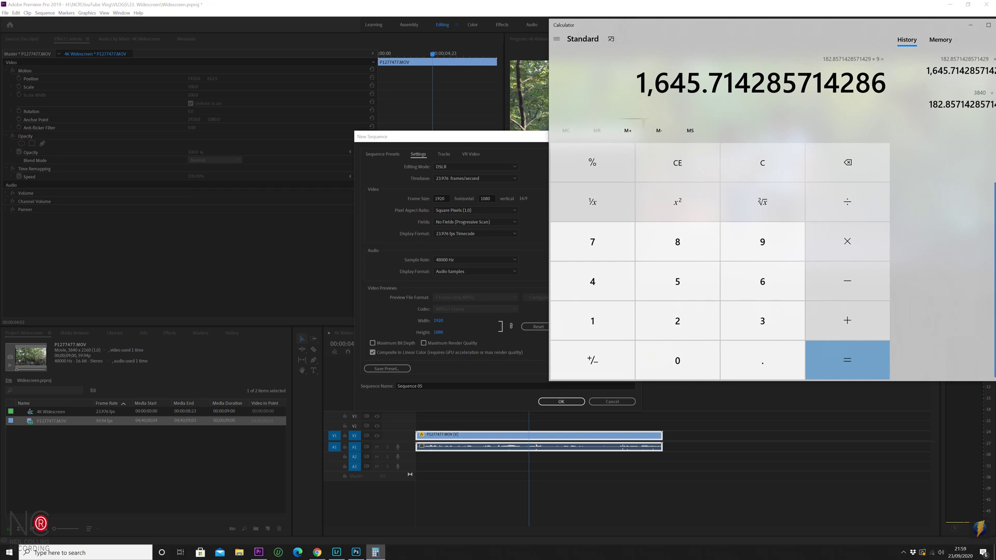
# Step: Clear the calculator and compute the HD widescreen height: 1920 ÷ 21 × 9 = 822.857
pyautogui.click(762, 163)
pyautogui.click(592, 321)
pyautogui.click(763, 241)
pyautogui.click(678, 321)
pyautogui.click(678, 360)
pyautogui.press('/')
pyautogui.click(676, 323)
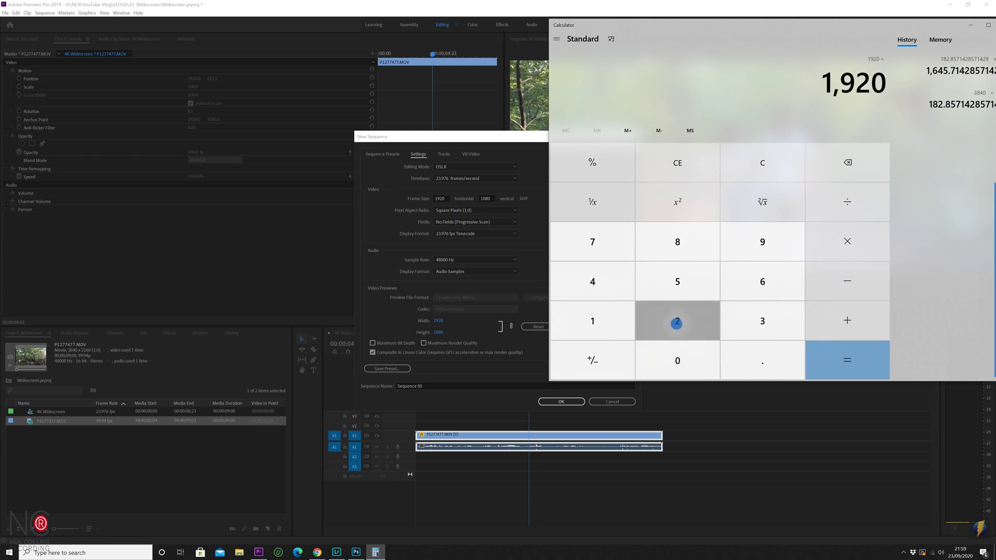
pyautogui.click(593, 321)
pyautogui.click(846, 359)
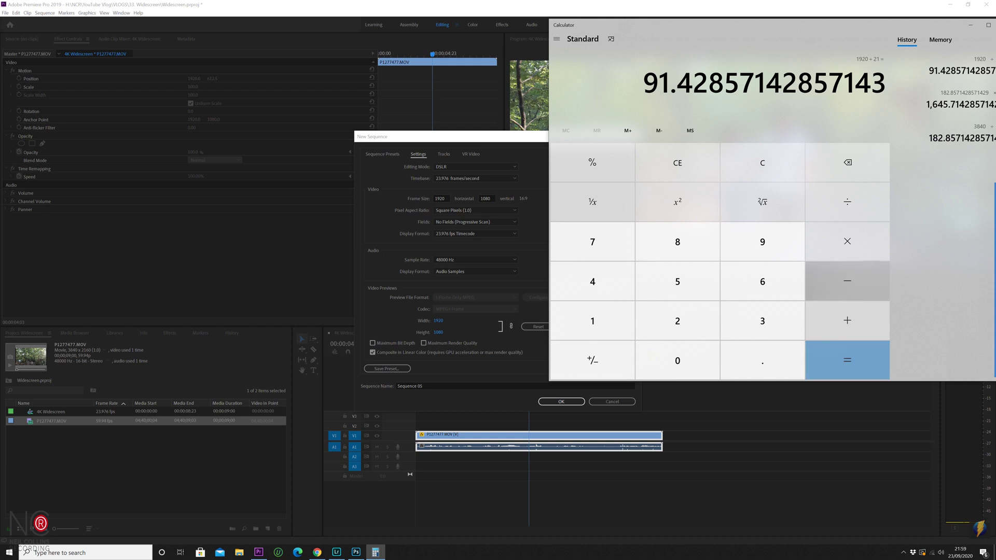
pyautogui.click(847, 241)
pyautogui.click(758, 244)
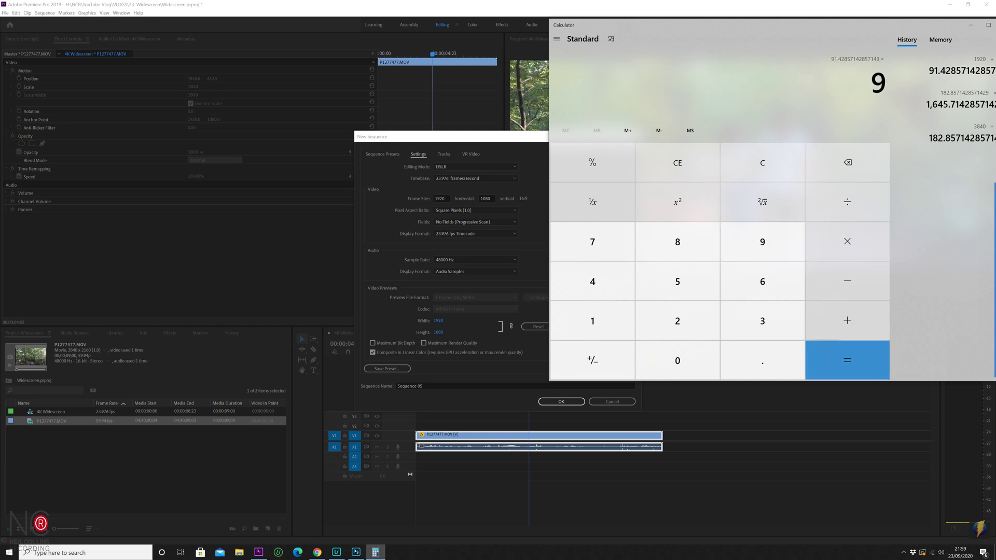
pyautogui.press('Return')
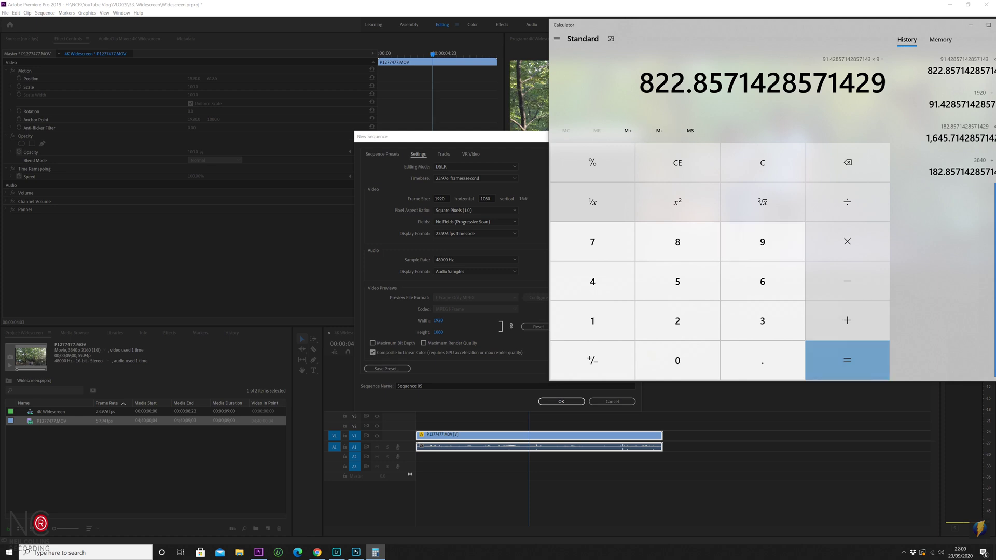
pyautogui.click(970, 25)
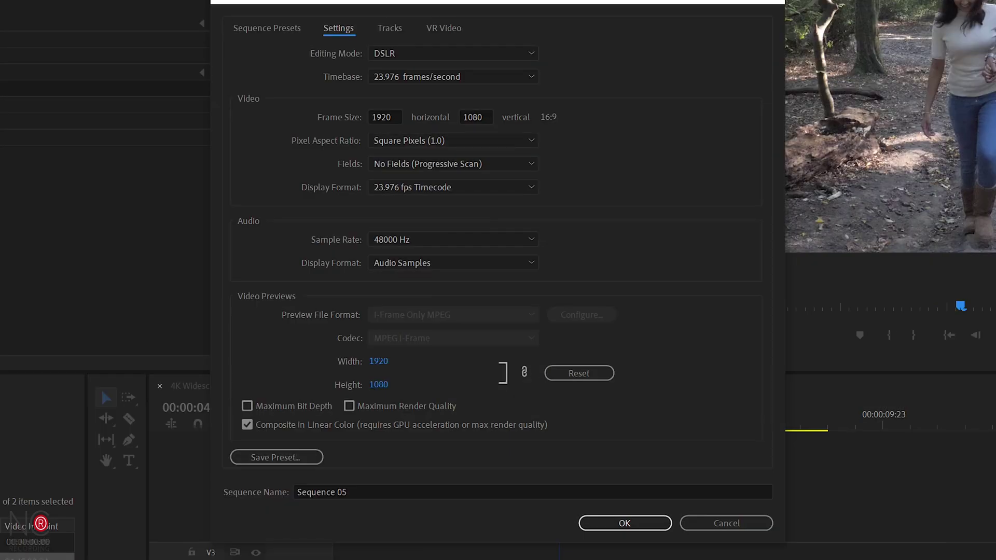
# Step: Set the frame height to 823 and create the sequence named 'HD Widescreen'
pyautogui.click(488, 197)
pyautogui.doubleClick(477, 116)
pyautogui.write('823')
pyautogui.click(322, 492)
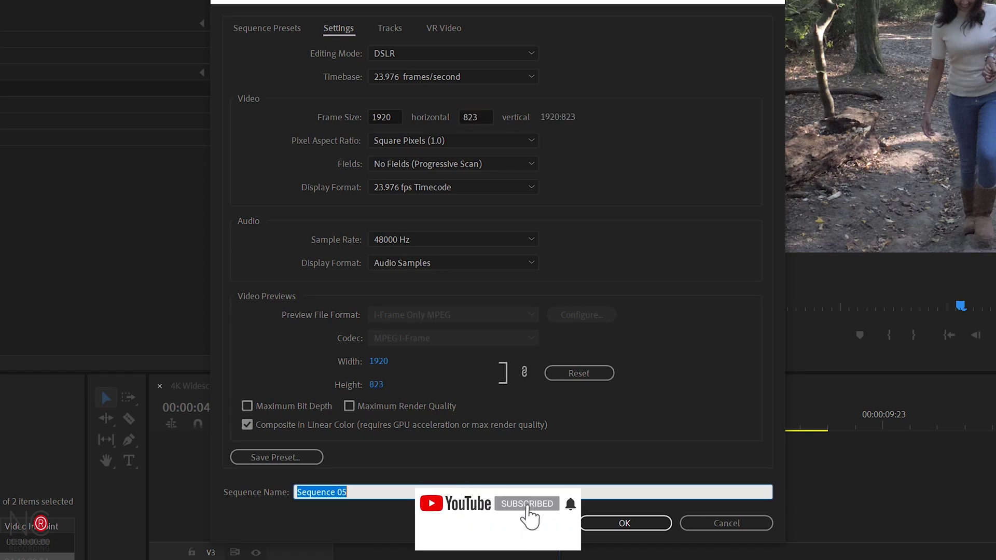
pyautogui.write('HD ')
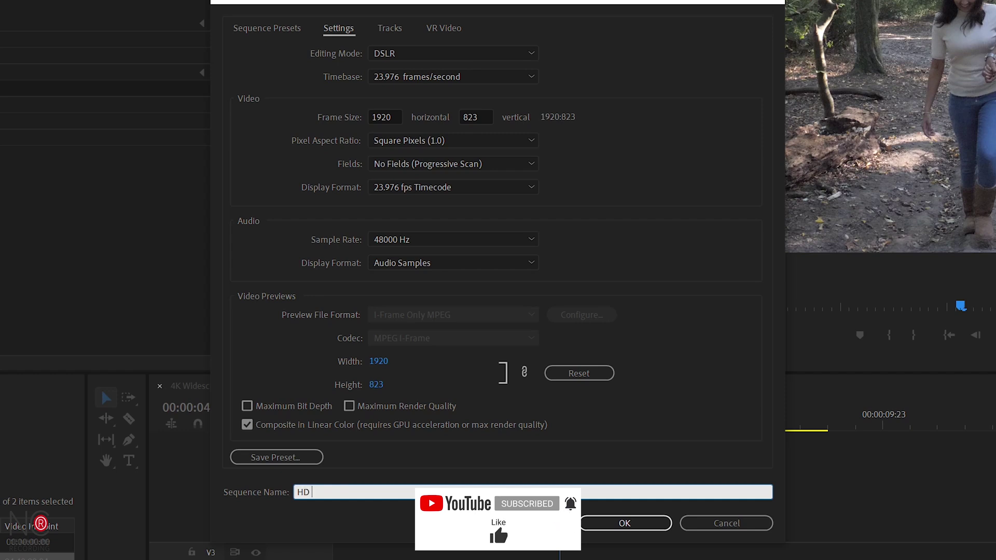
pyautogui.write('Widescreen')
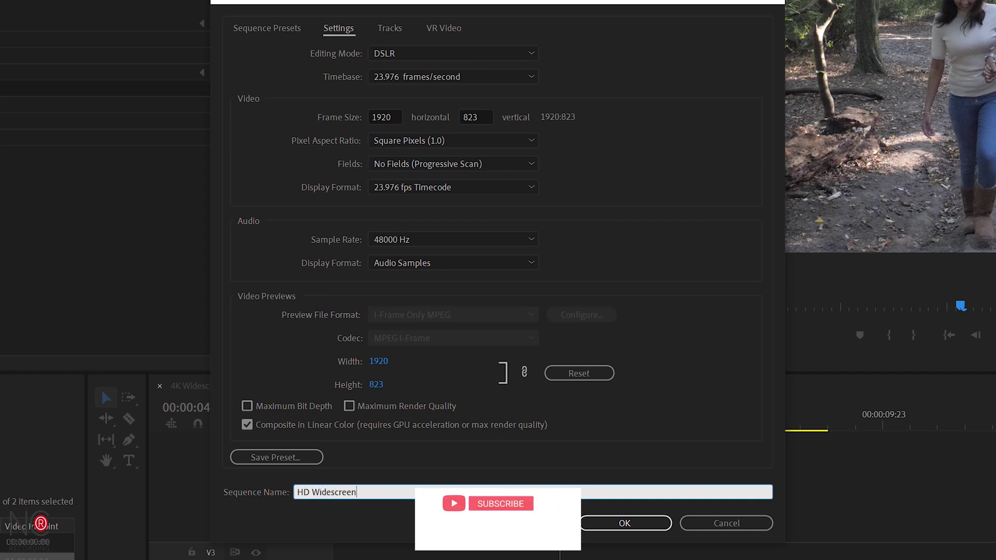
pyautogui.press('Return')
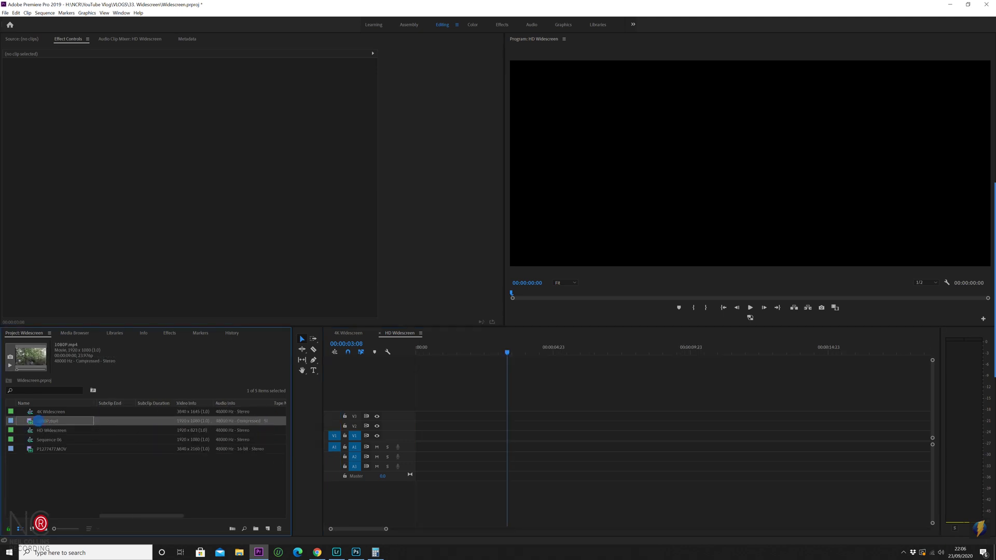
# Step: Add 1080P.mp4 to HD Widescreen, raise it to Position Y 302.5, and open Export Settings
pyautogui.moveTo(38, 421); pyautogui.dragTo(415, 436)
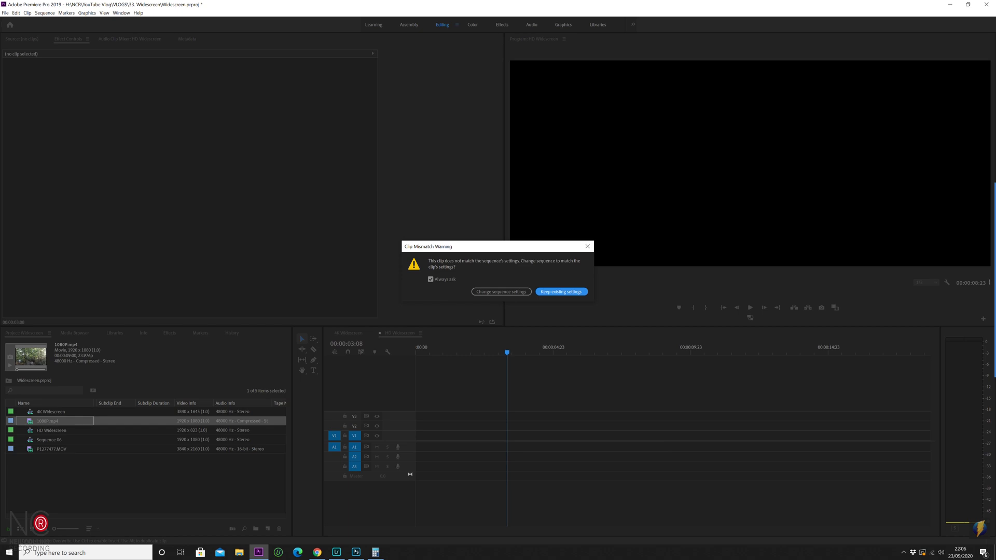
pyautogui.click(562, 292)
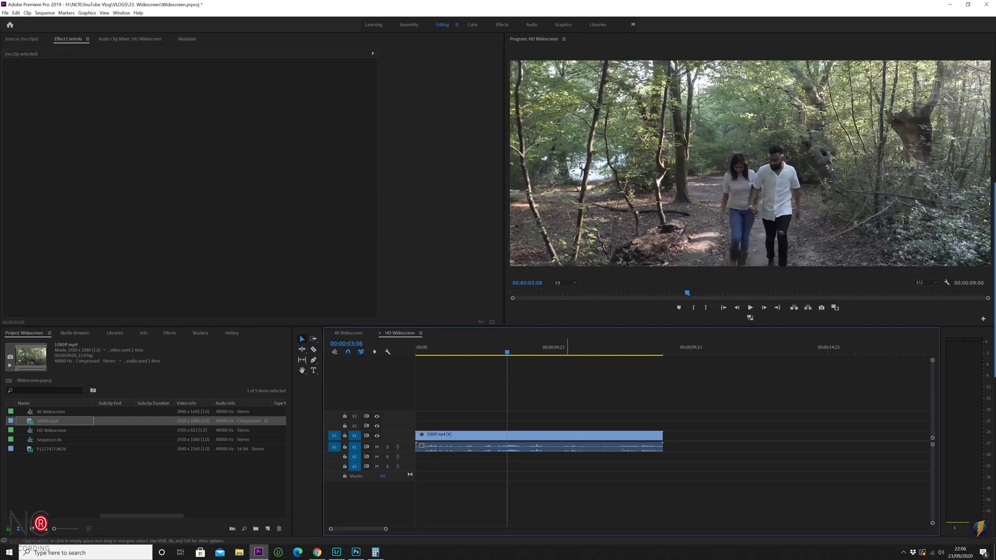
pyautogui.click(540, 436)
pyautogui.click(555, 353)
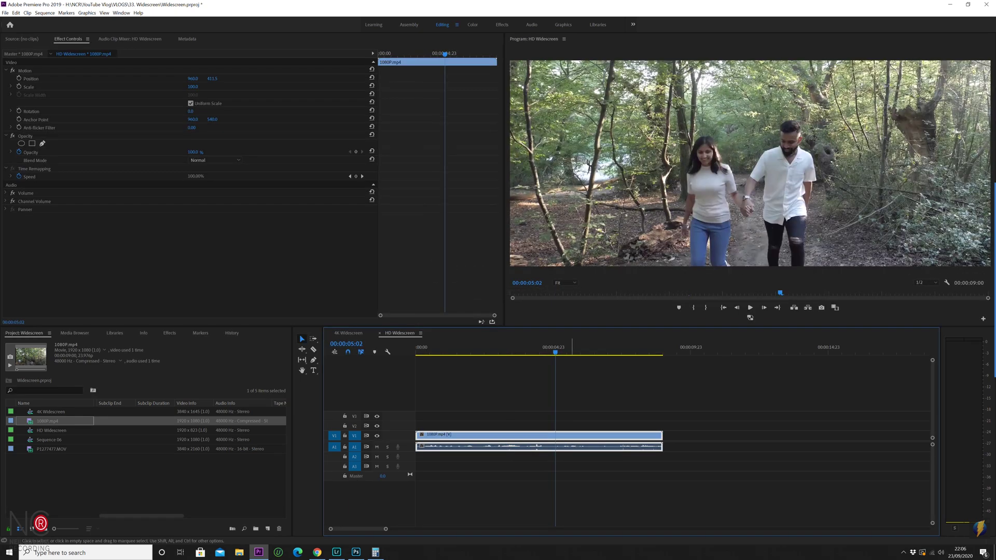
pyautogui.moveTo(213, 78); pyautogui.dragTo(156, 78)
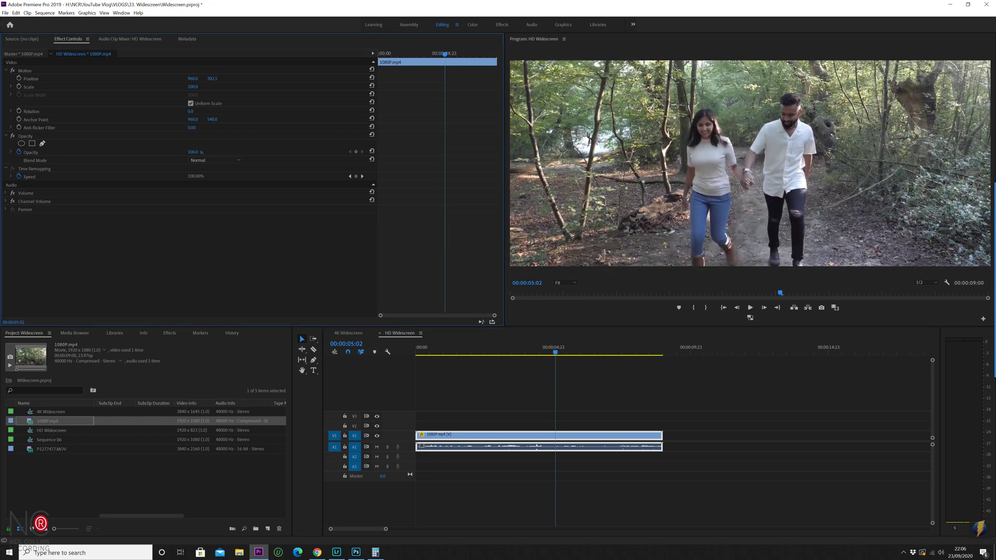
pyautogui.click(572, 350)
pyautogui.moveTo(572, 350)
pyautogui.mouseDown()
pyautogui.moveTo(589, 352)
pyautogui.moveTo(523, 352)
pyautogui.moveTo(560, 352)
pyautogui.mouseUp()
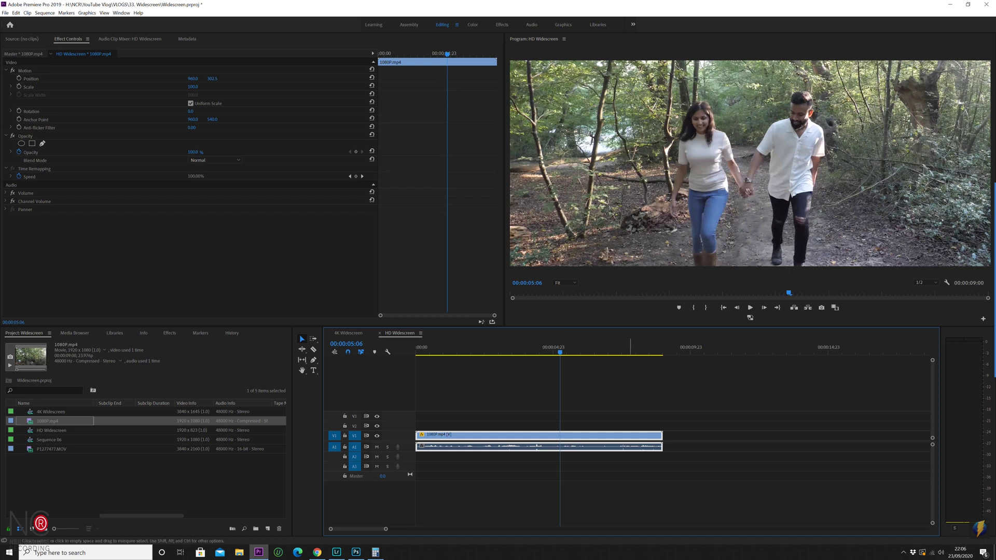
pyautogui.hotkey('ctrl', 'm')
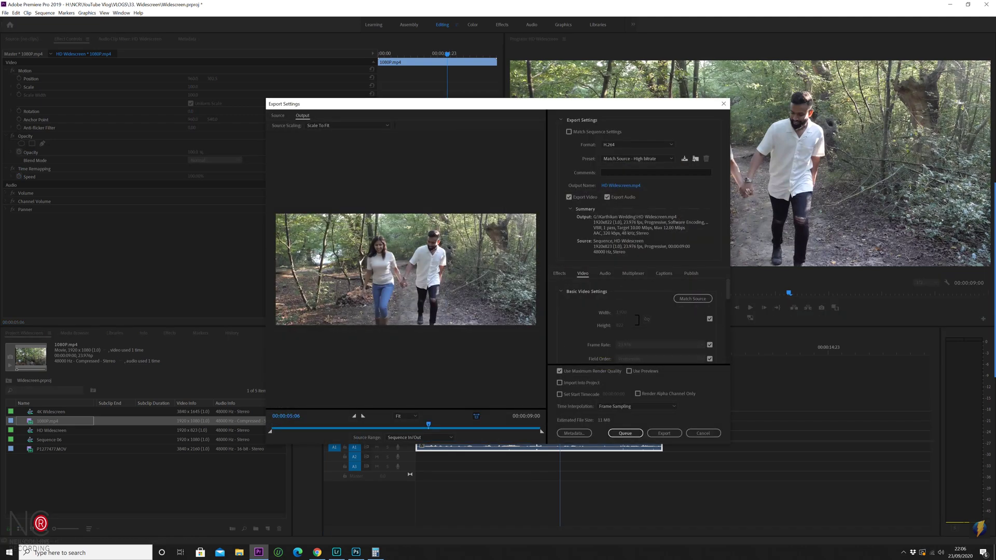